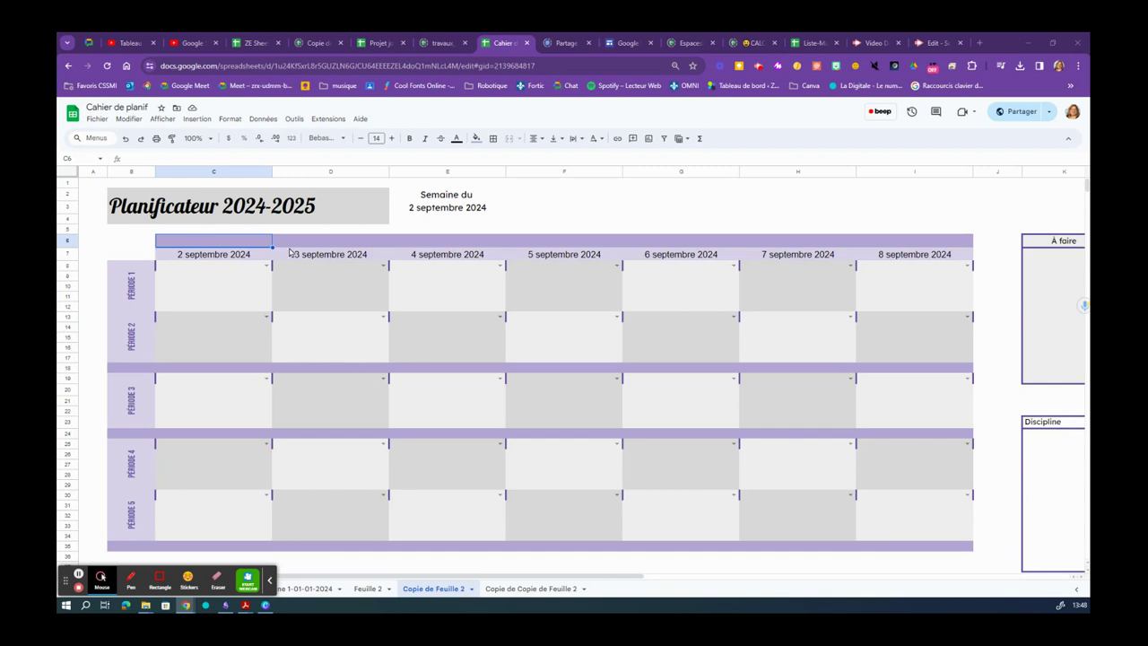
Check the week-start date in E3, then select header cell C6 above the first date
click(429, 209)
double_click(429, 209)
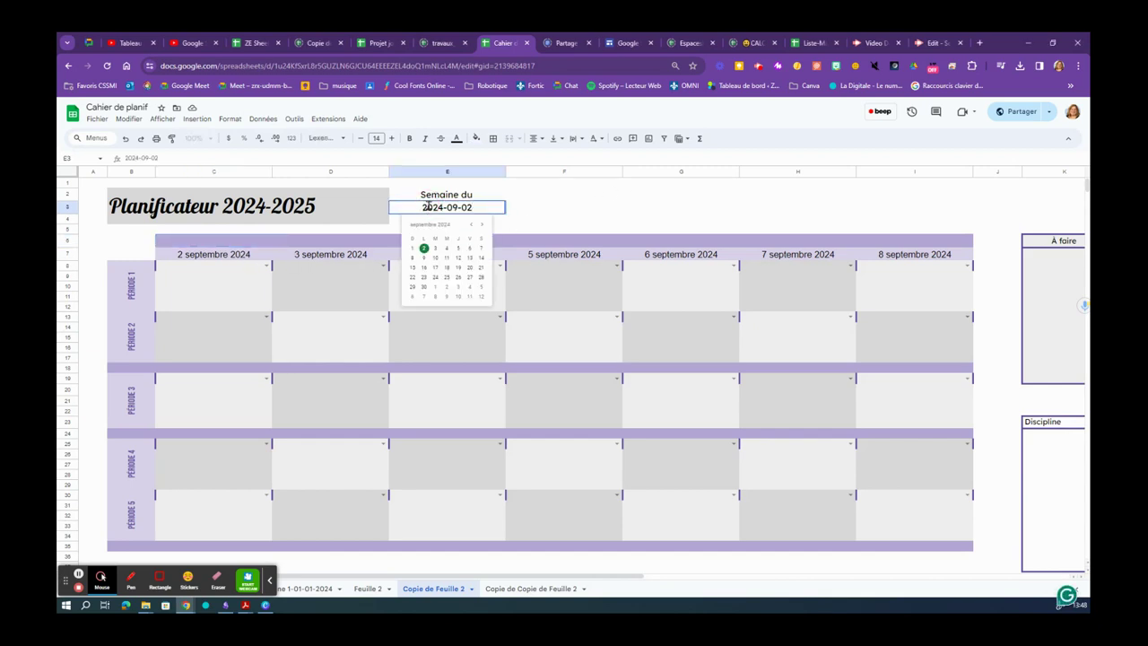
click(508, 213)
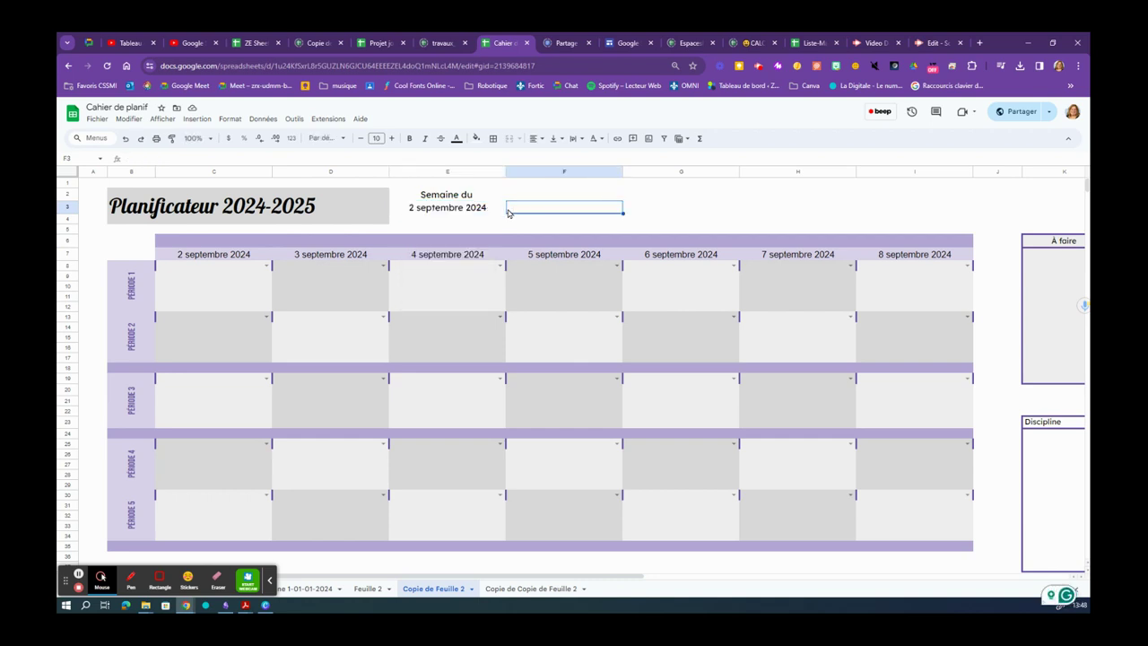
click(234, 242)
click(298, 243)
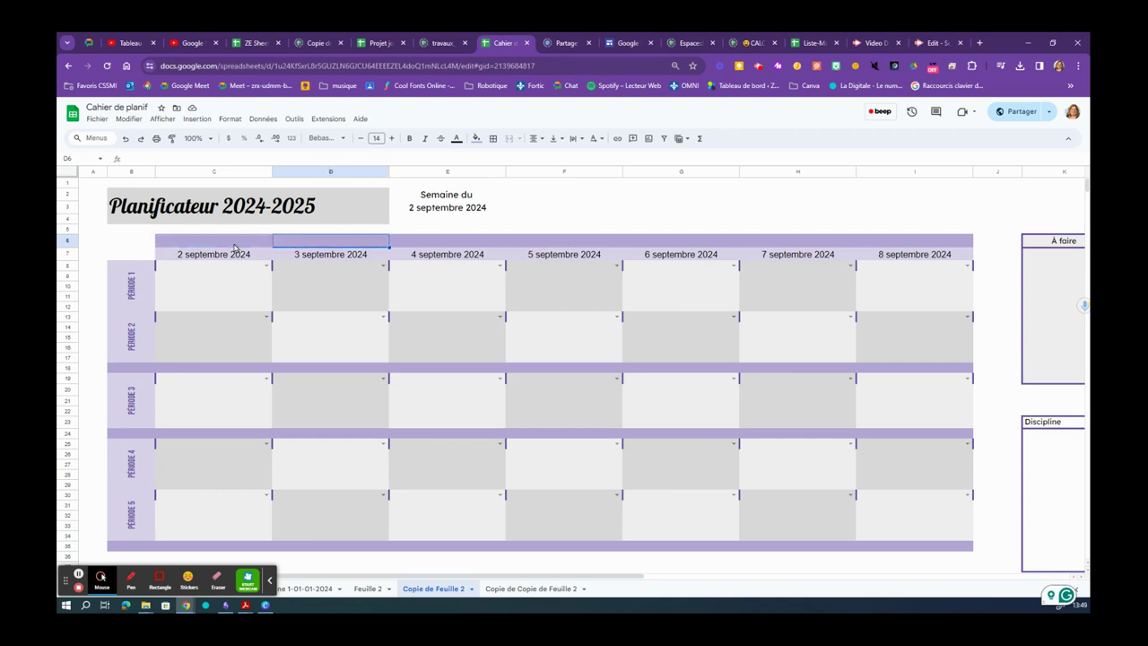
click(447, 209)
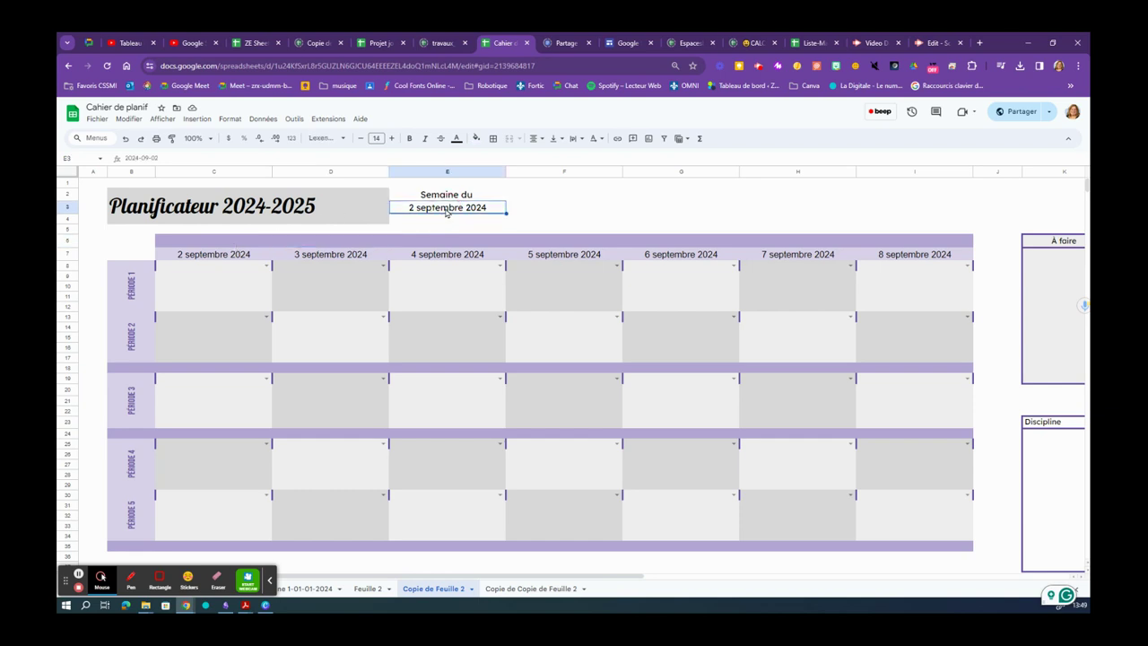
click(203, 242)
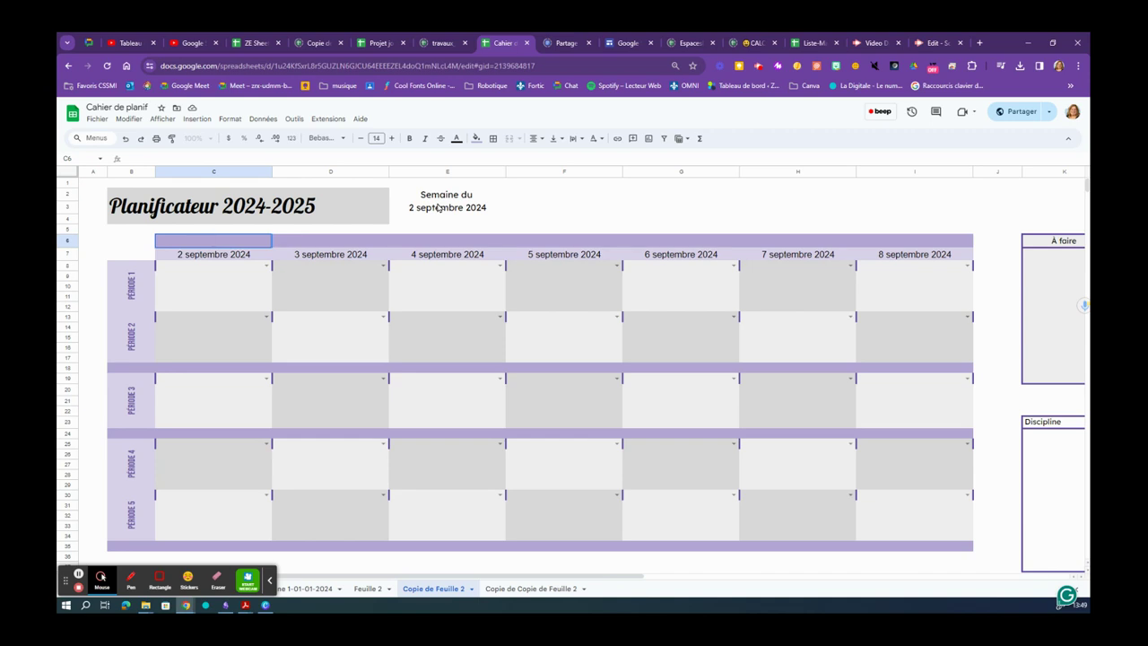
Start the C6 formula as =PROPER(TEXT(E3 using the PROPER and TEXT functions
text(=)
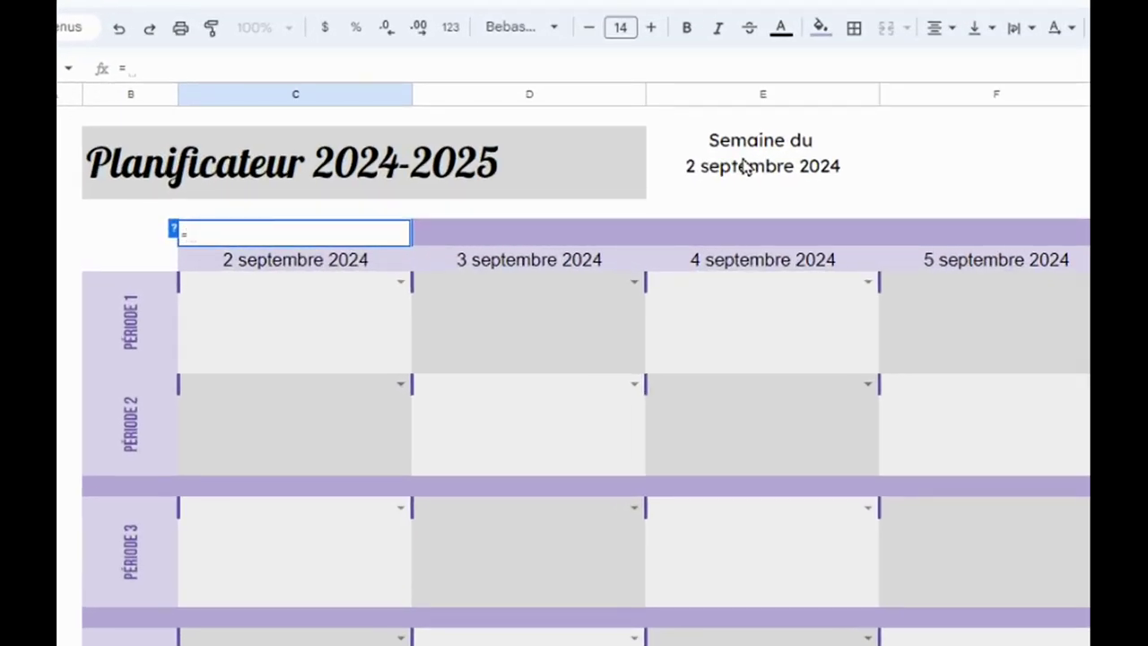
text(pr)
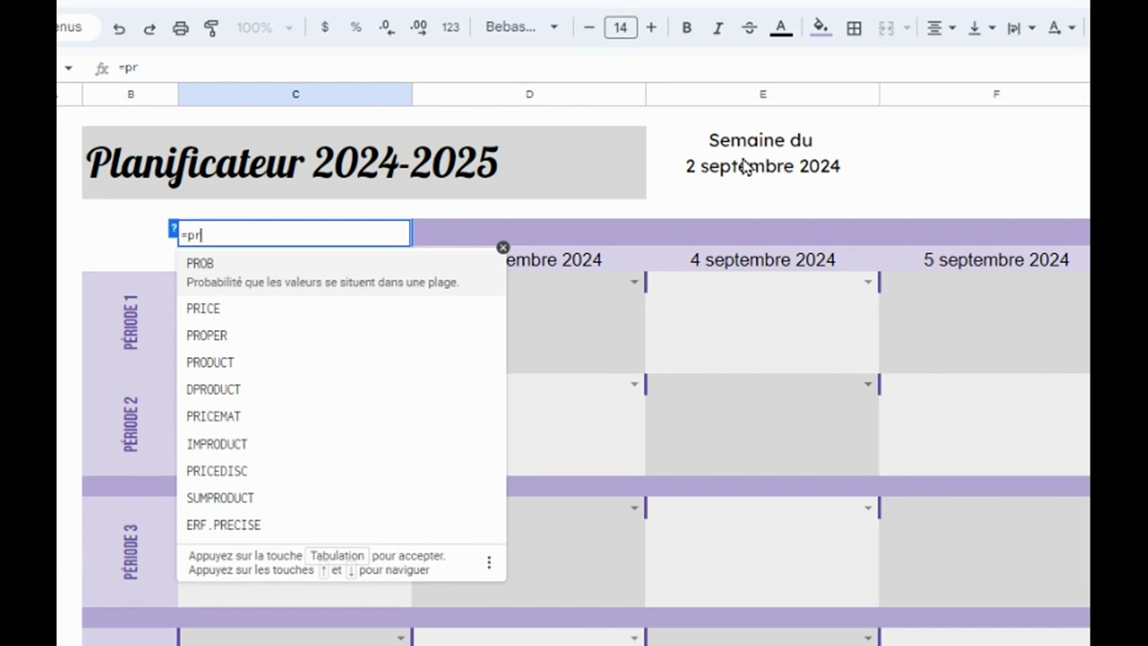
text(o)
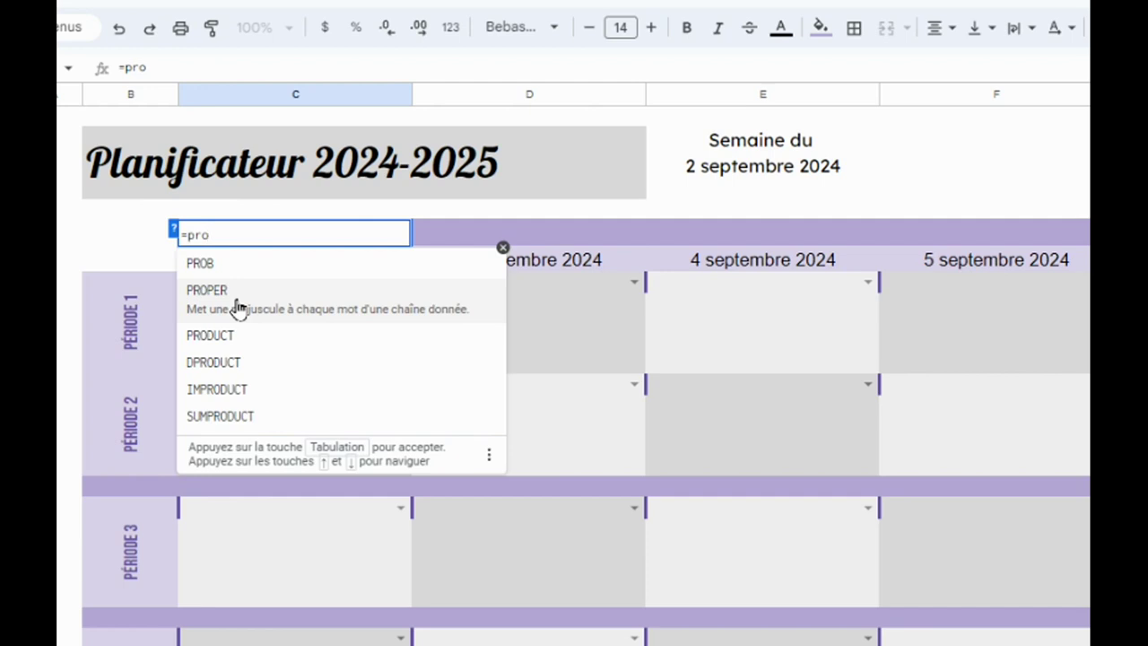
click(237, 308)
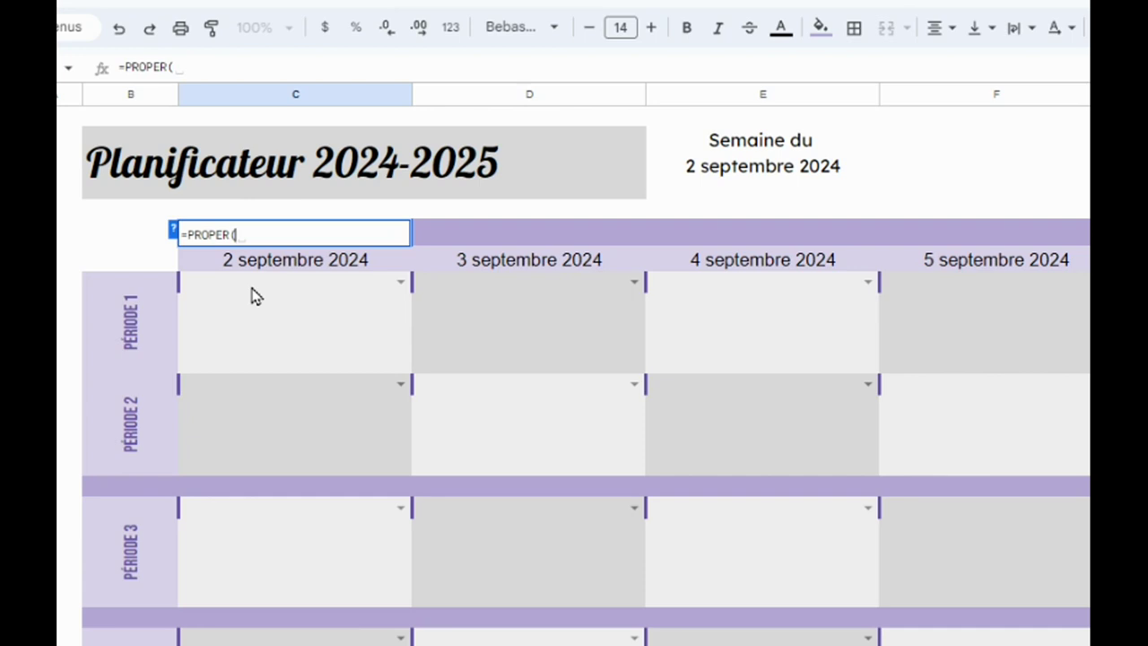
text(texte)
key(BackSpace)
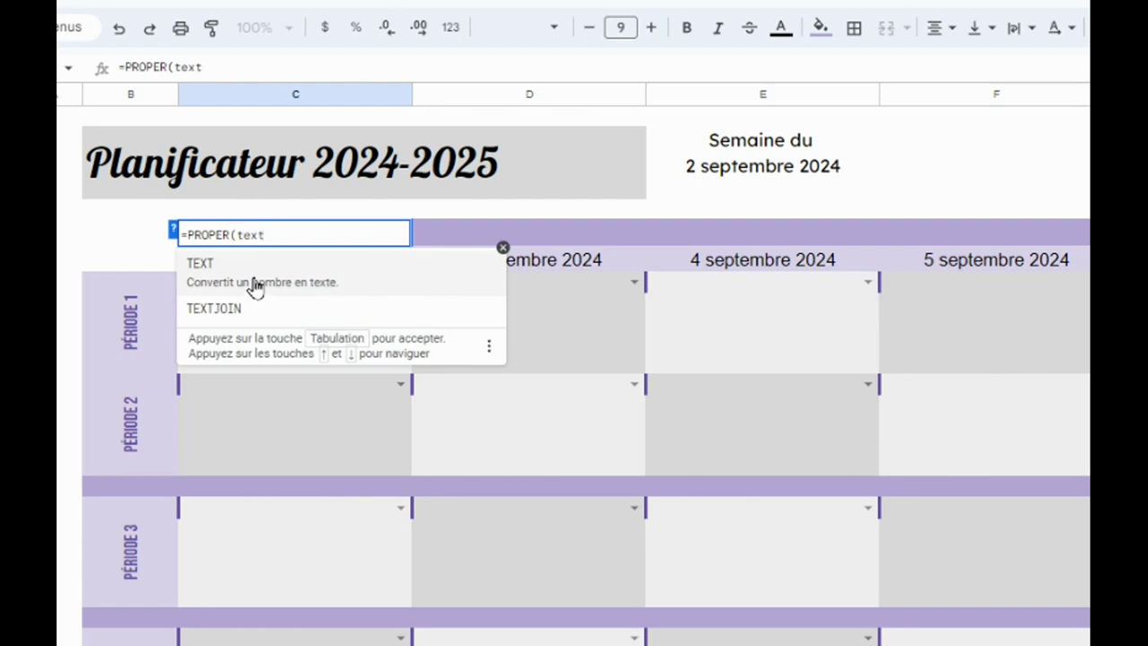
click(256, 284)
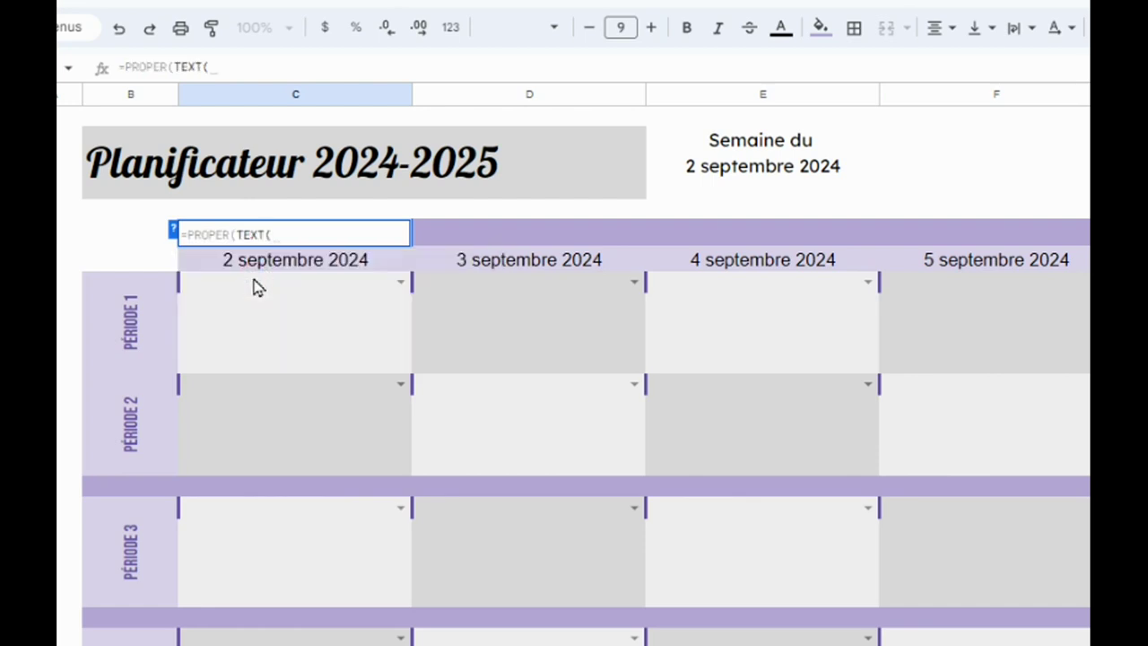
click(731, 175)
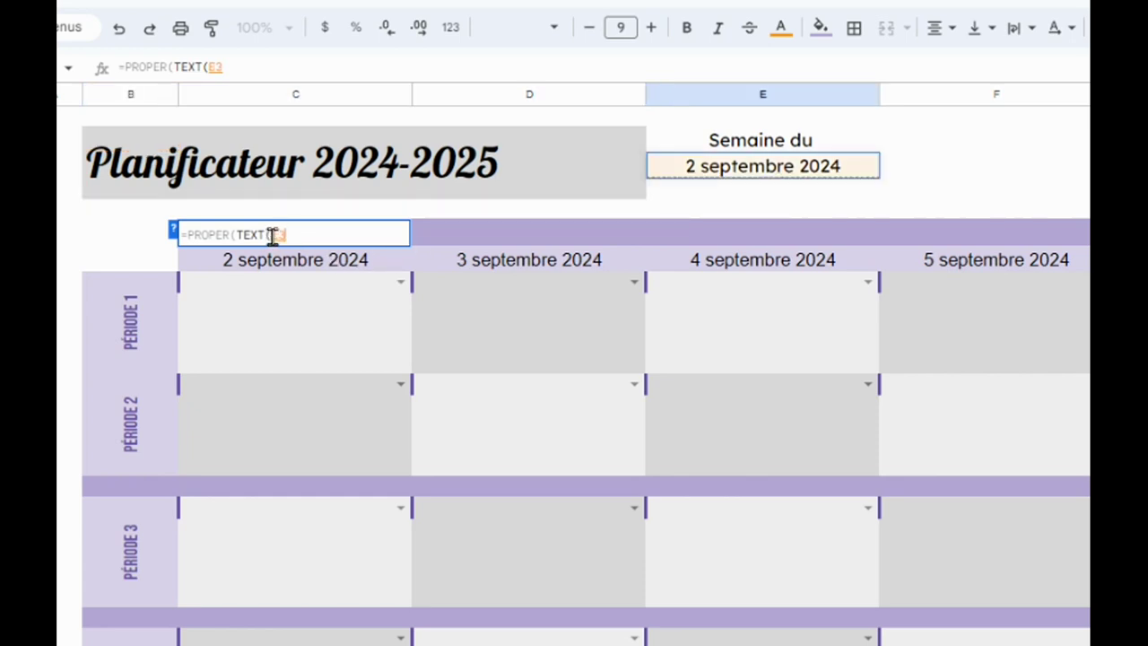
Anchor the reference as $E3 and add COLUMN(C6)-3 to offset it per column
key(F4)
key(F4)
key(F4)
click(349, 238)
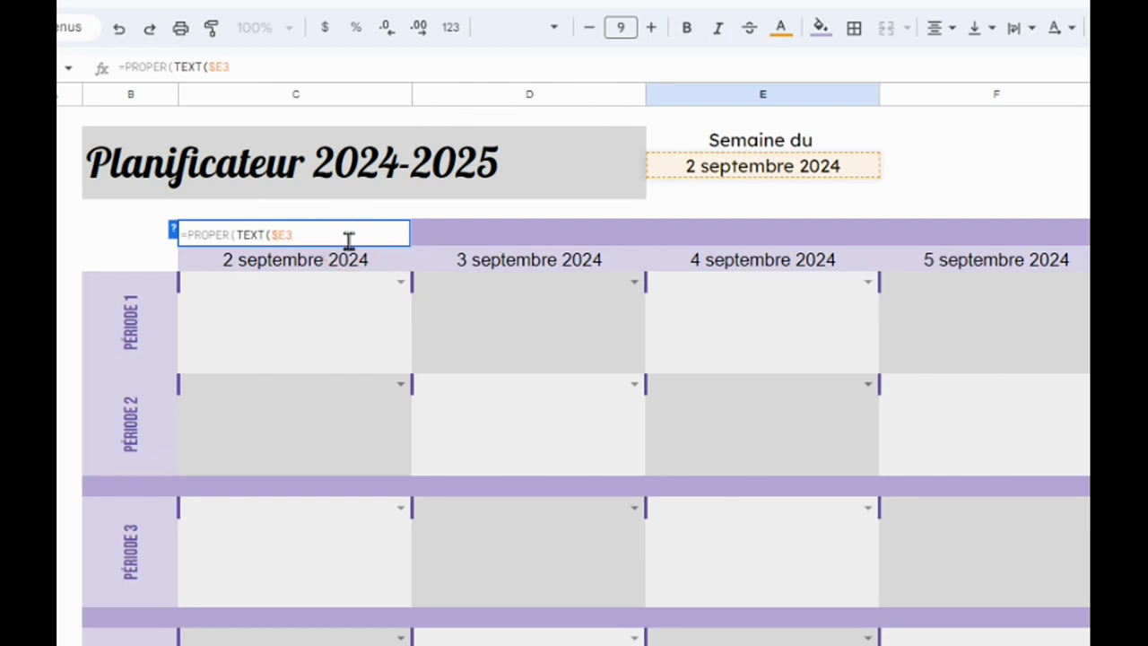
text(+)
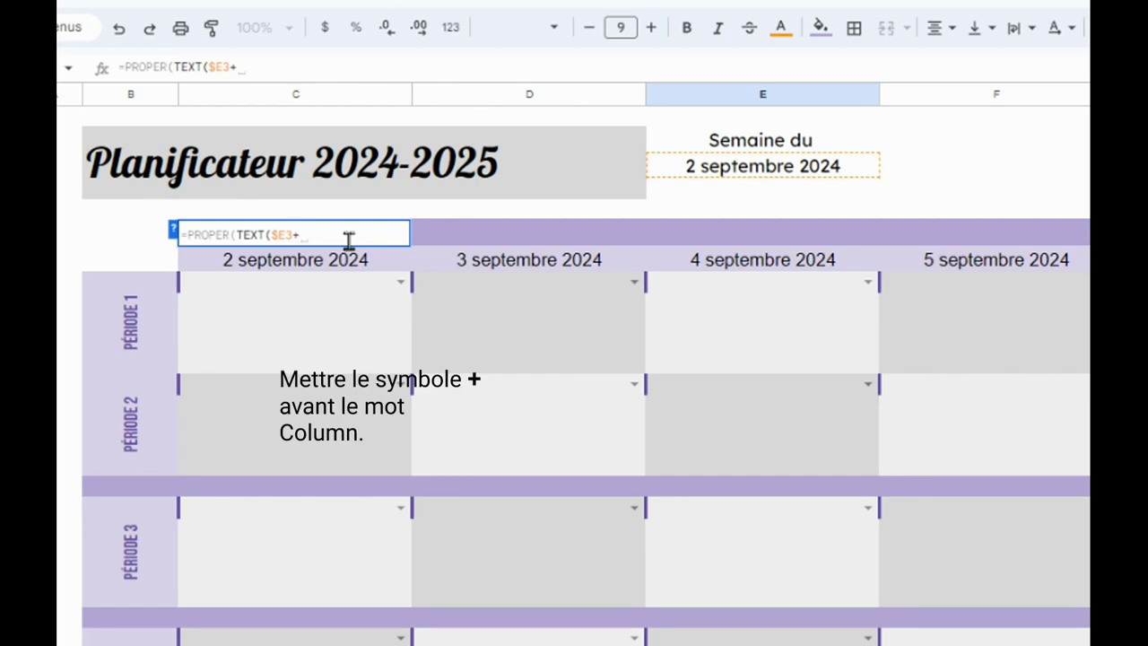
text(co)
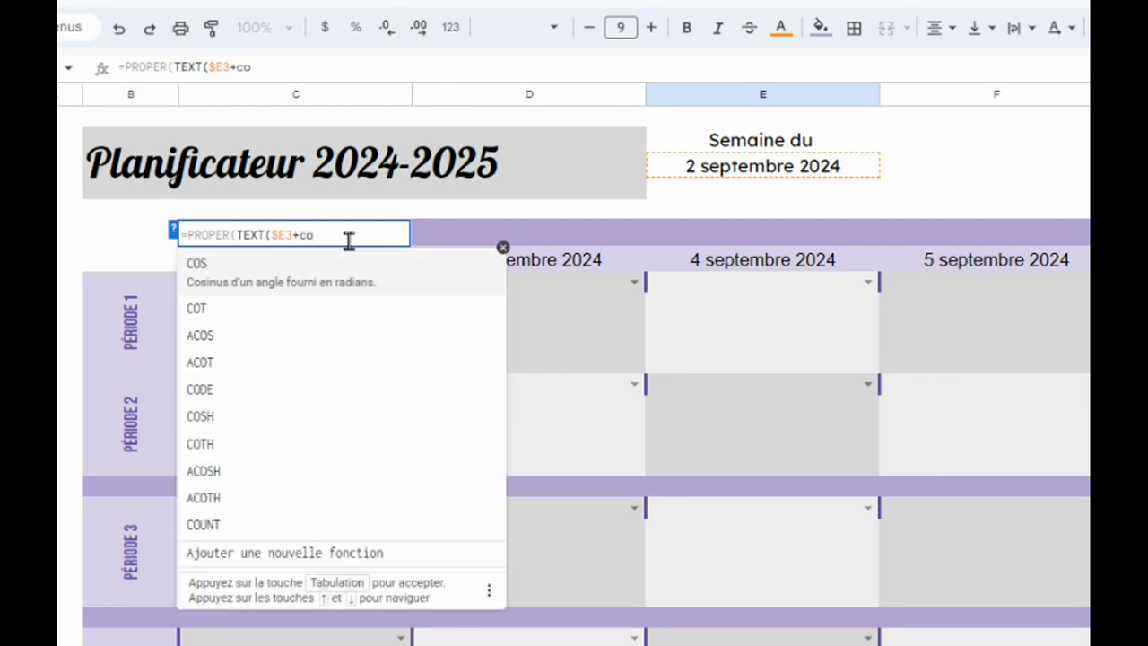
text(l)
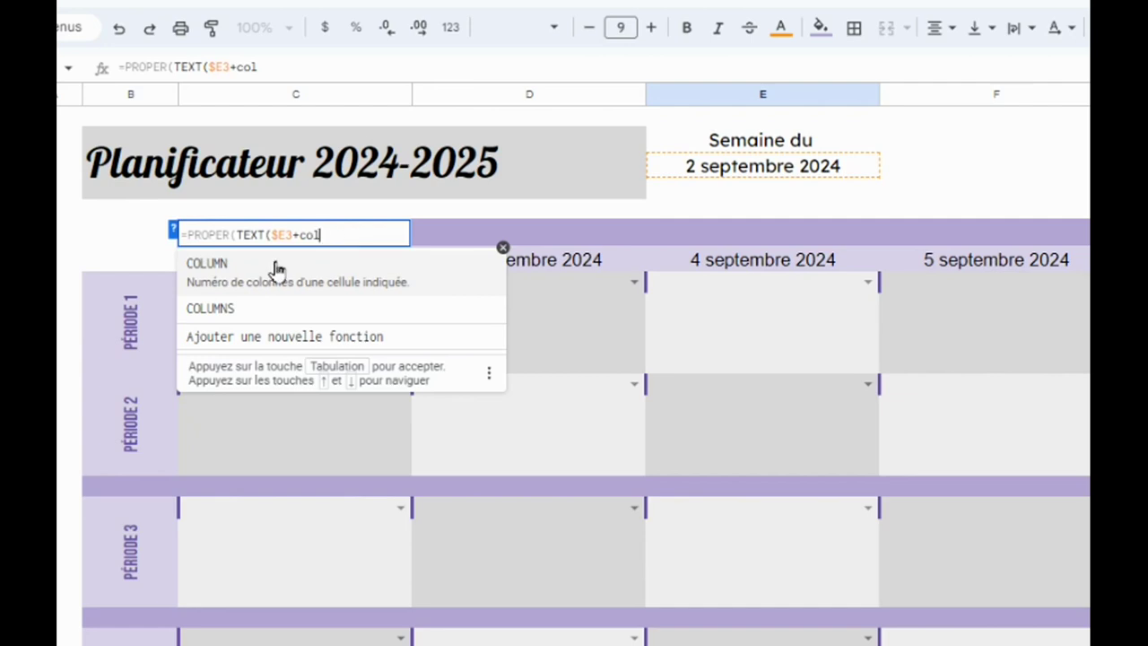
click(271, 291)
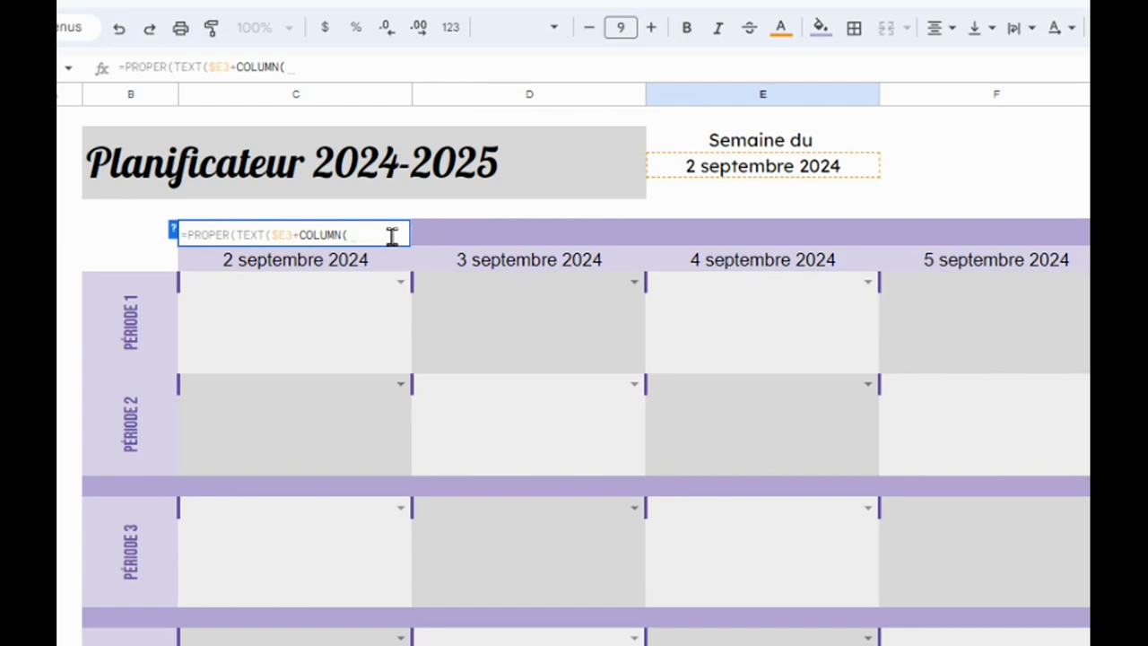
text(C)
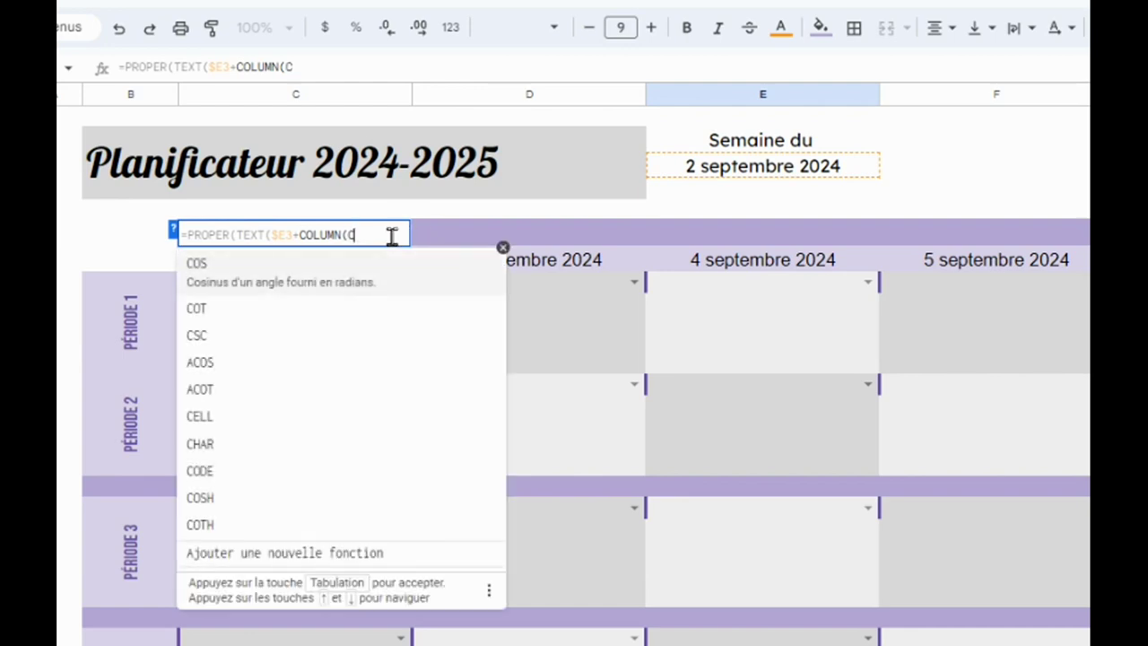
text(3)
key(BackSpace)
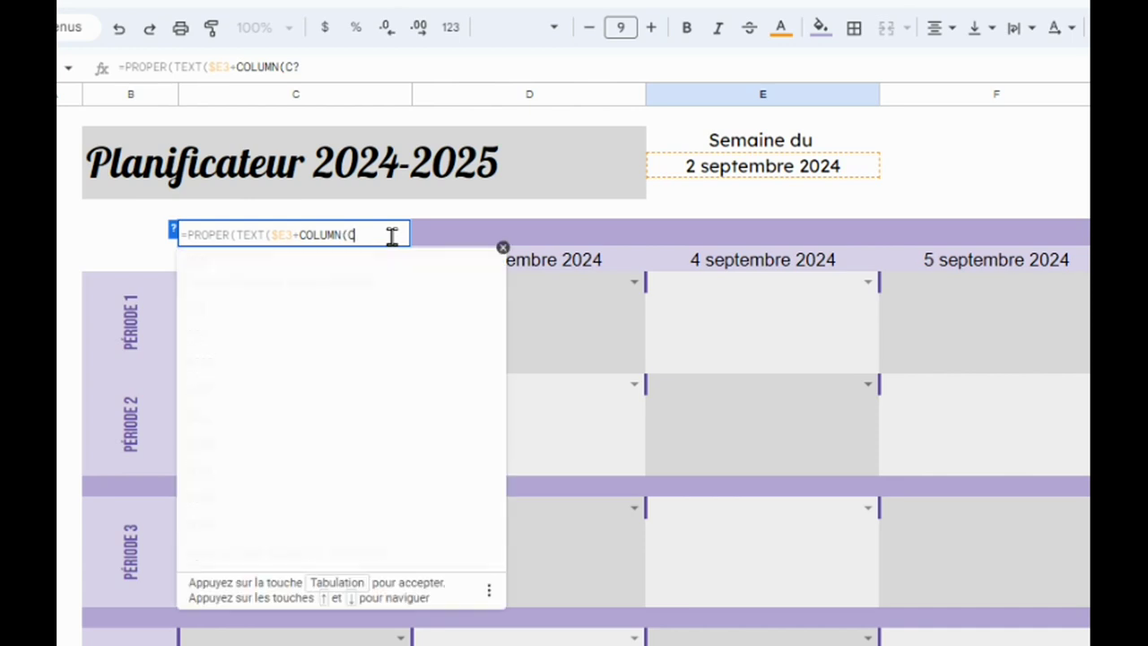
text(6)
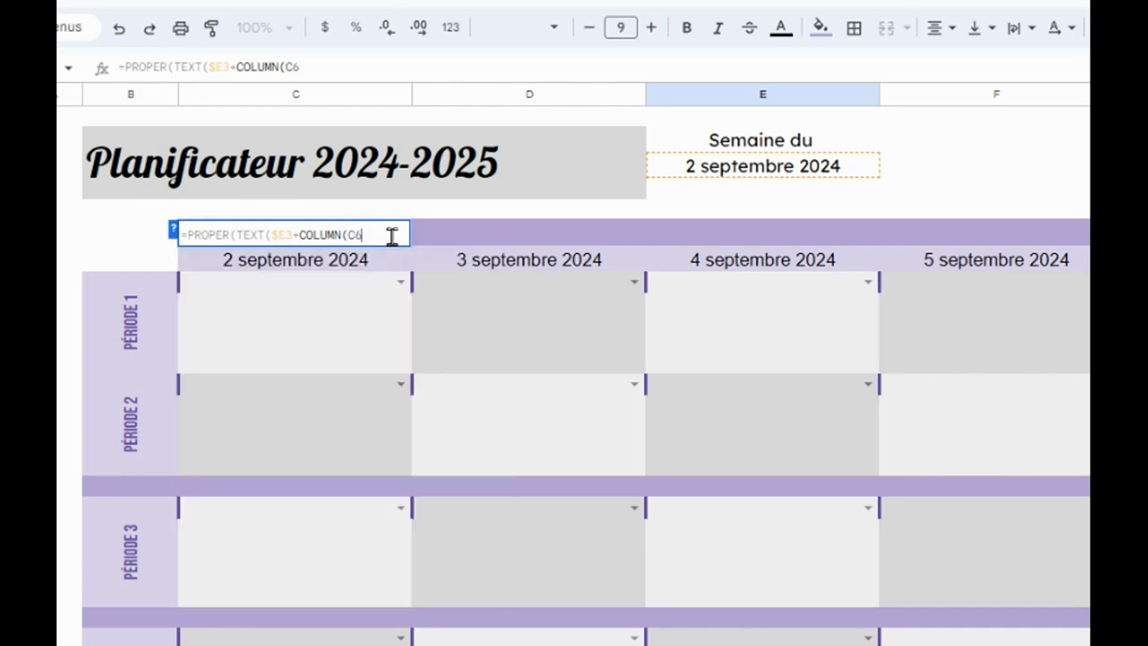
text())
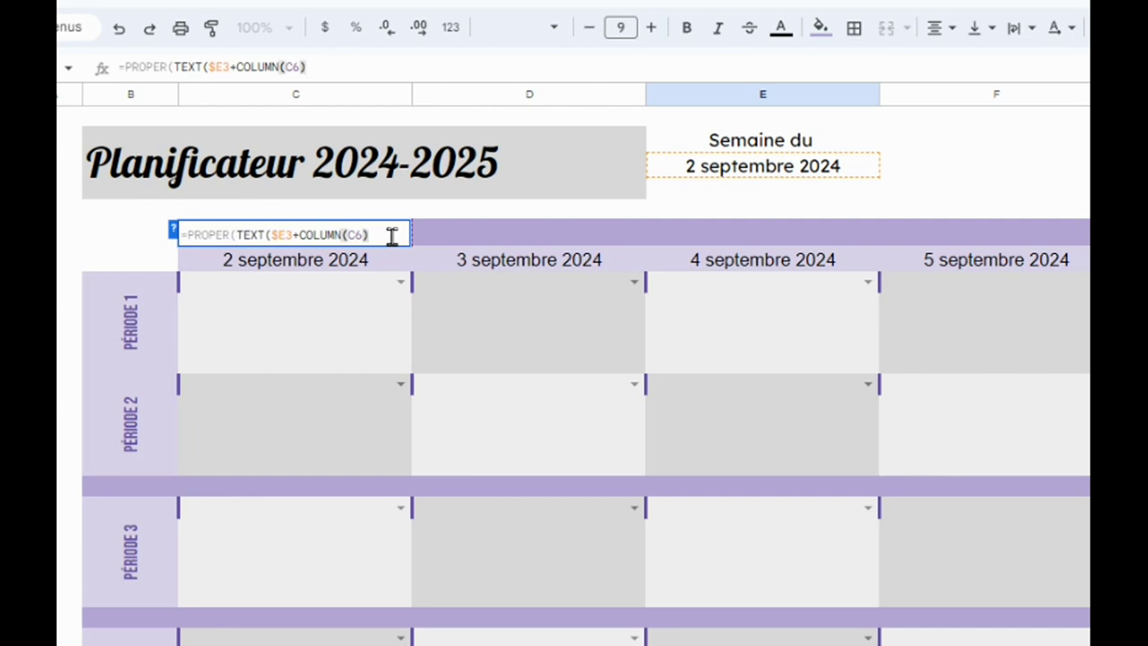
text(-3)
text(;)
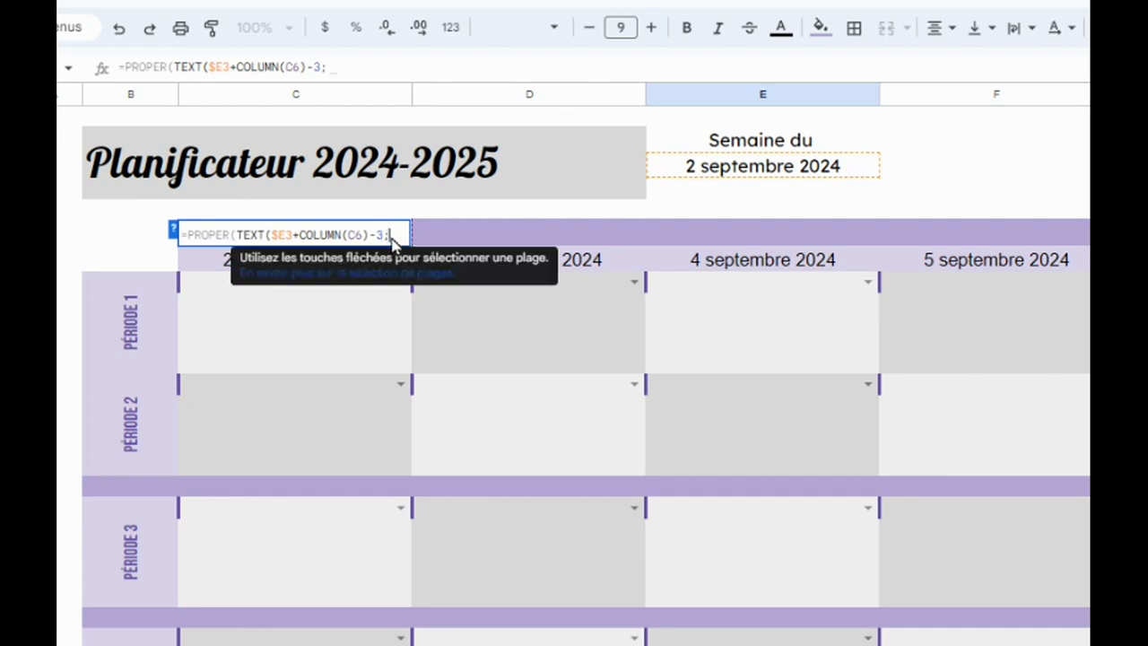
text(")
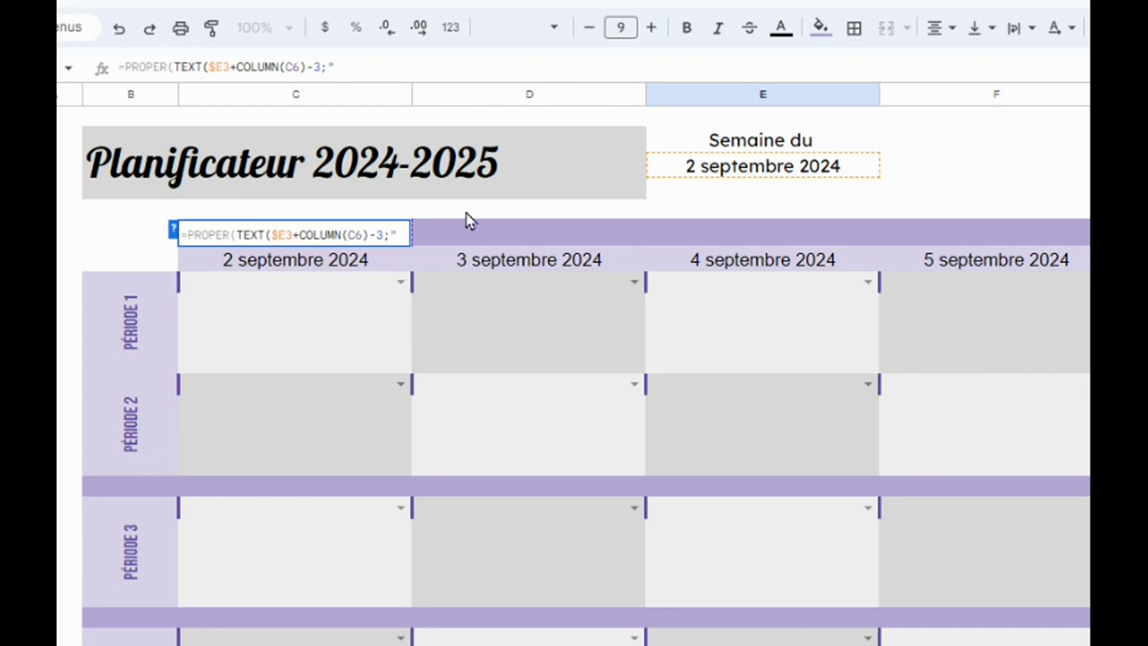
Finish the formula with the "dddd" format and commit it so C6 shows LUNDI
text(d)
text(dd)
text(d)
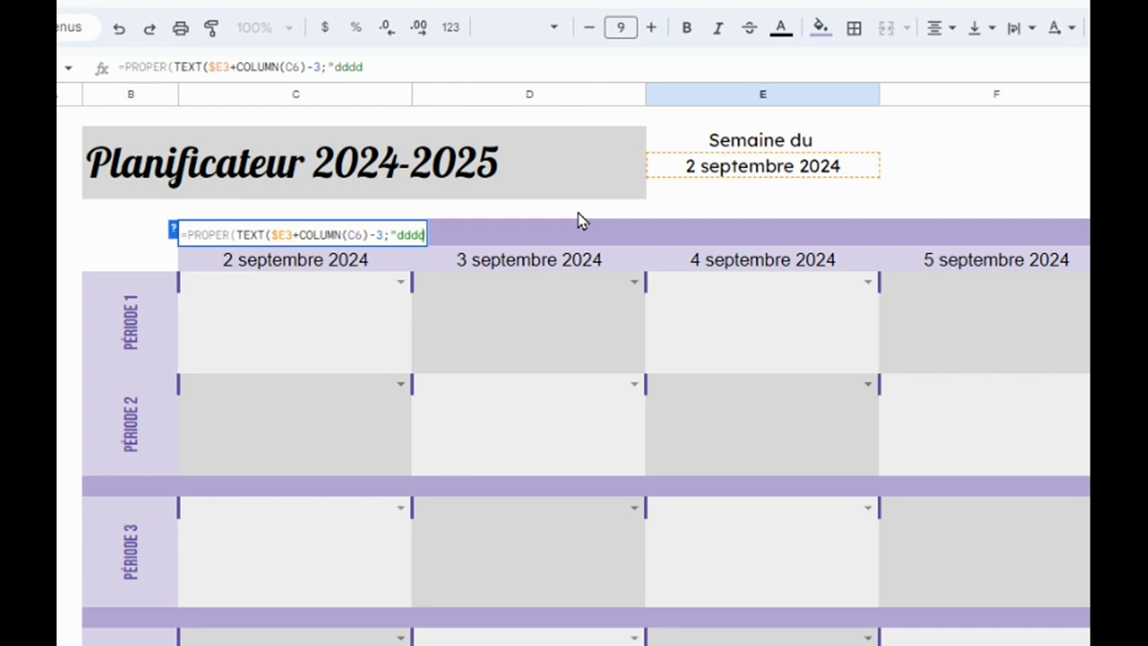
text(")
text())
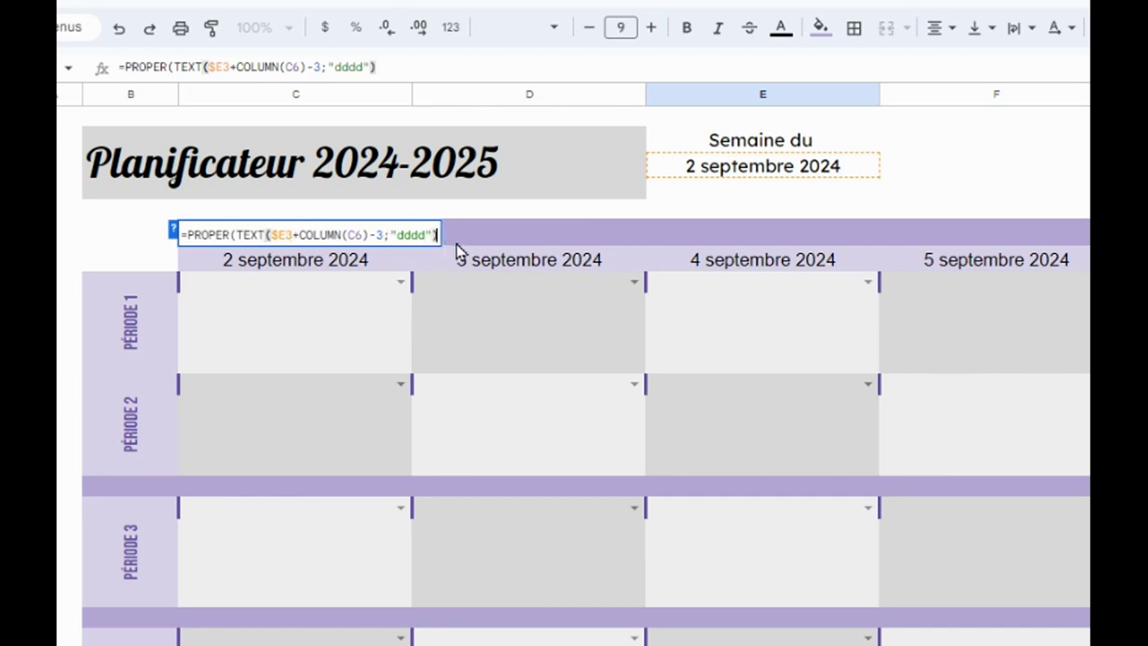
text())
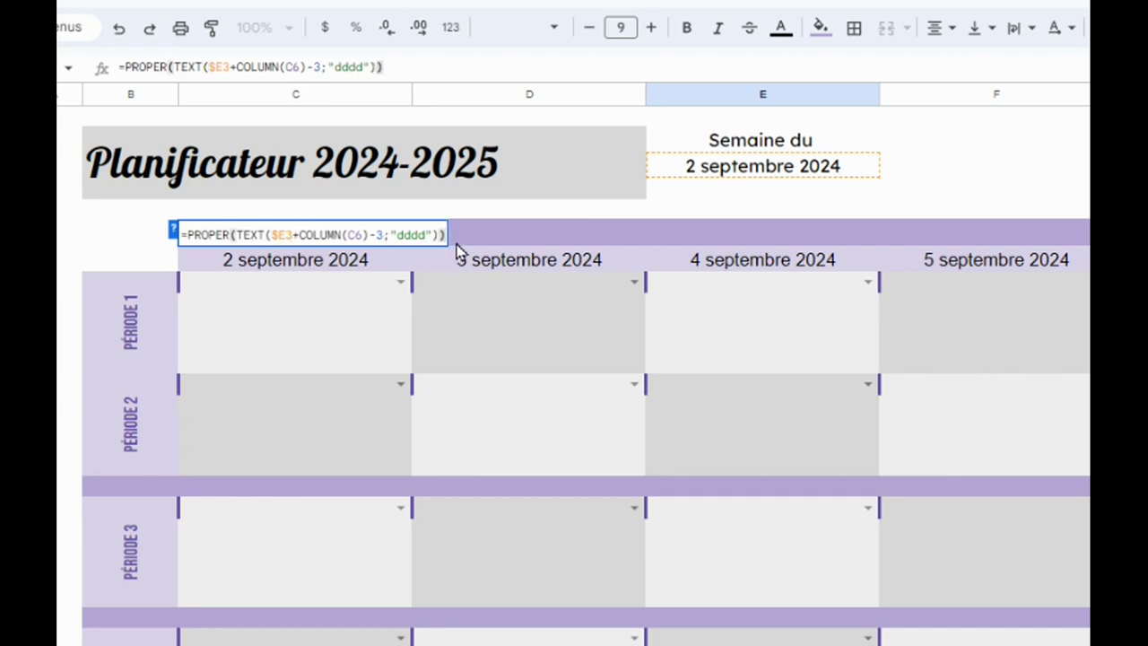
key(Return)
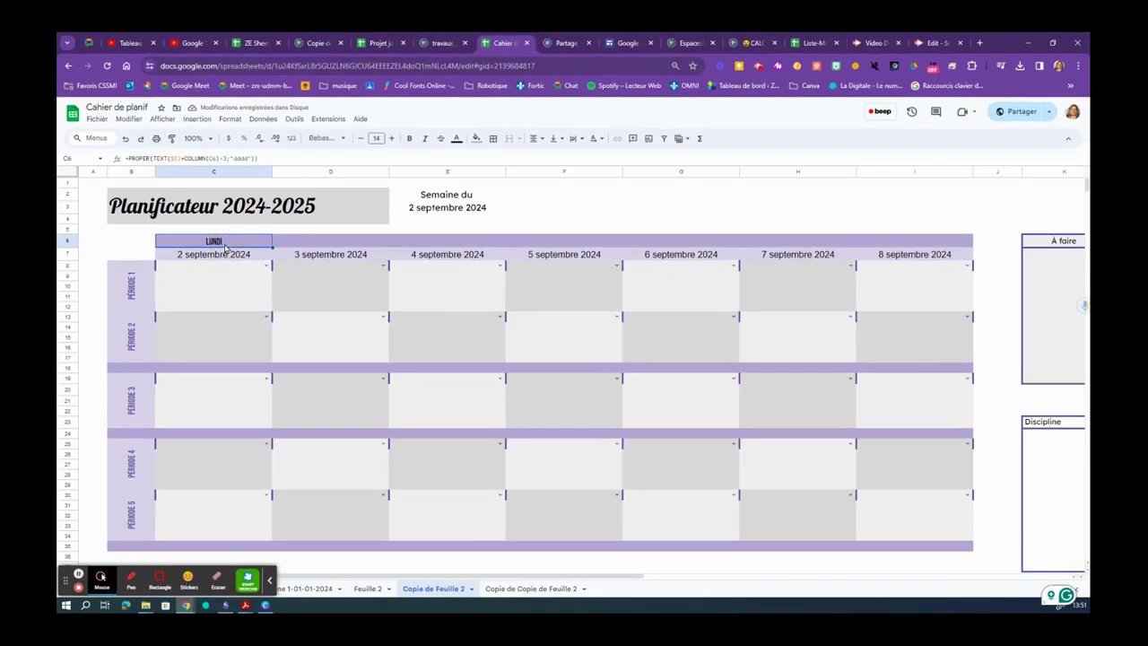
Drag the C6 weekday formula right through column I to show LUNDI to DIMANCHE
key(Up)
drag(273, 247, 915, 254)
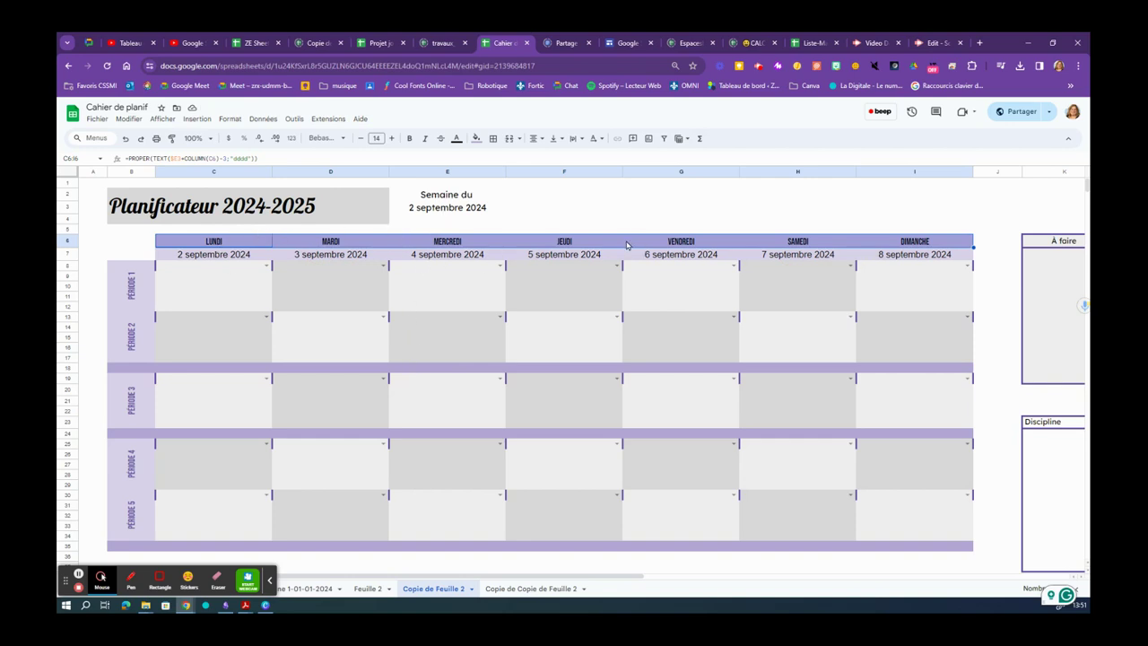
double_click(443, 207)
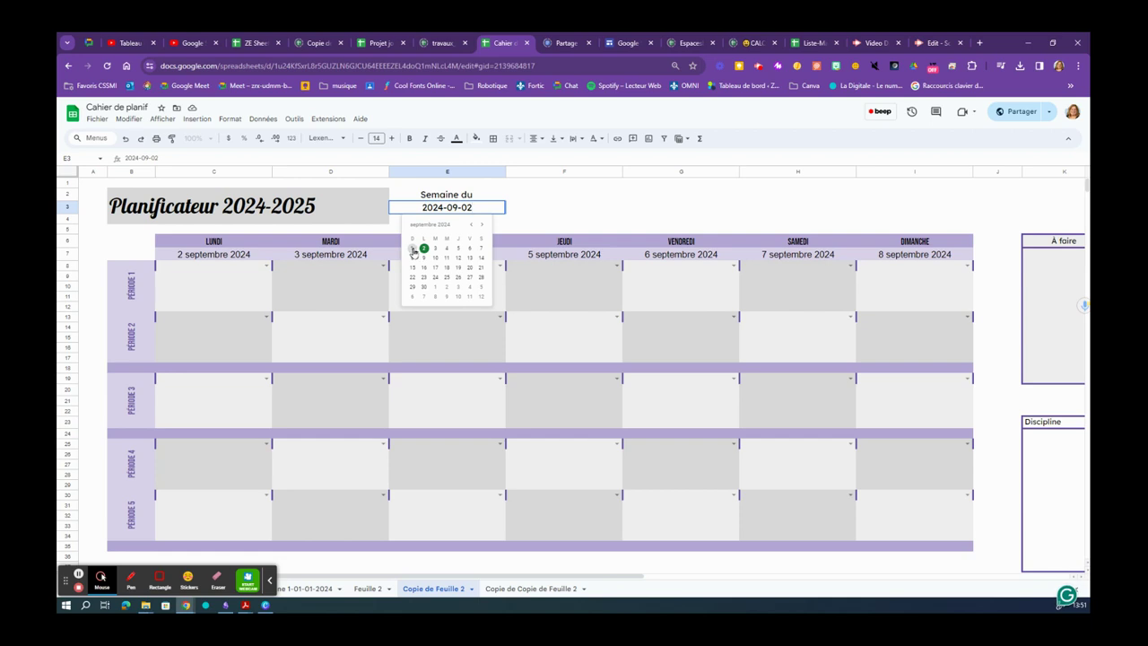
Try week starts of 1, 2 and 12 September, ending on 2 septembre 2024
click(413, 249)
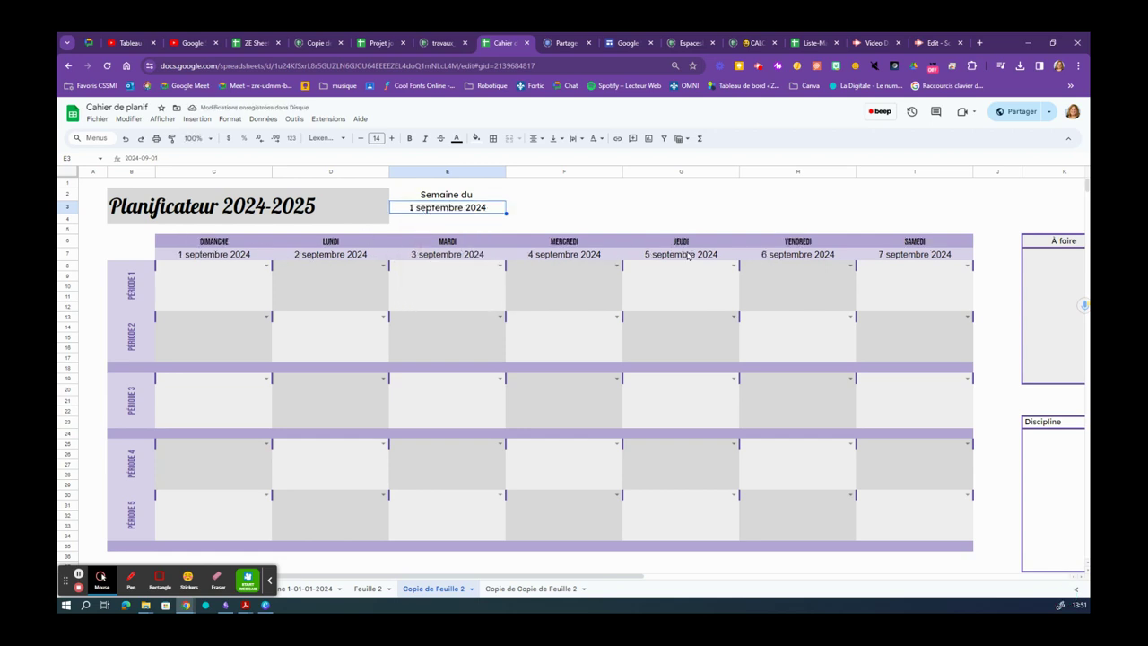
double_click(484, 208)
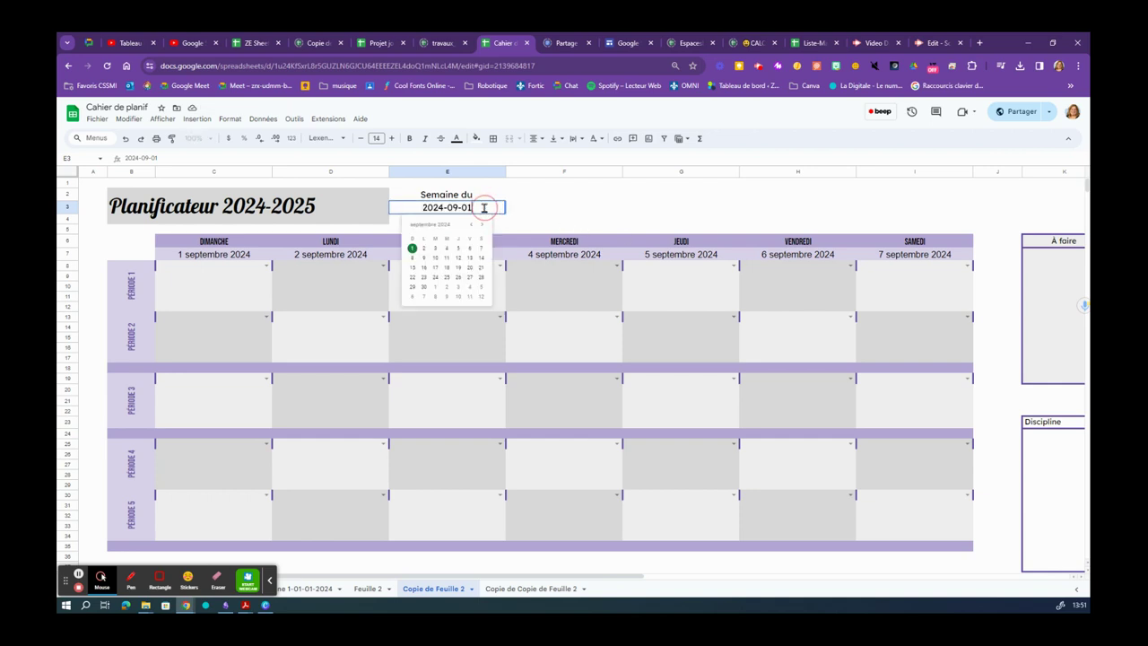
click(423, 249)
double_click(485, 209)
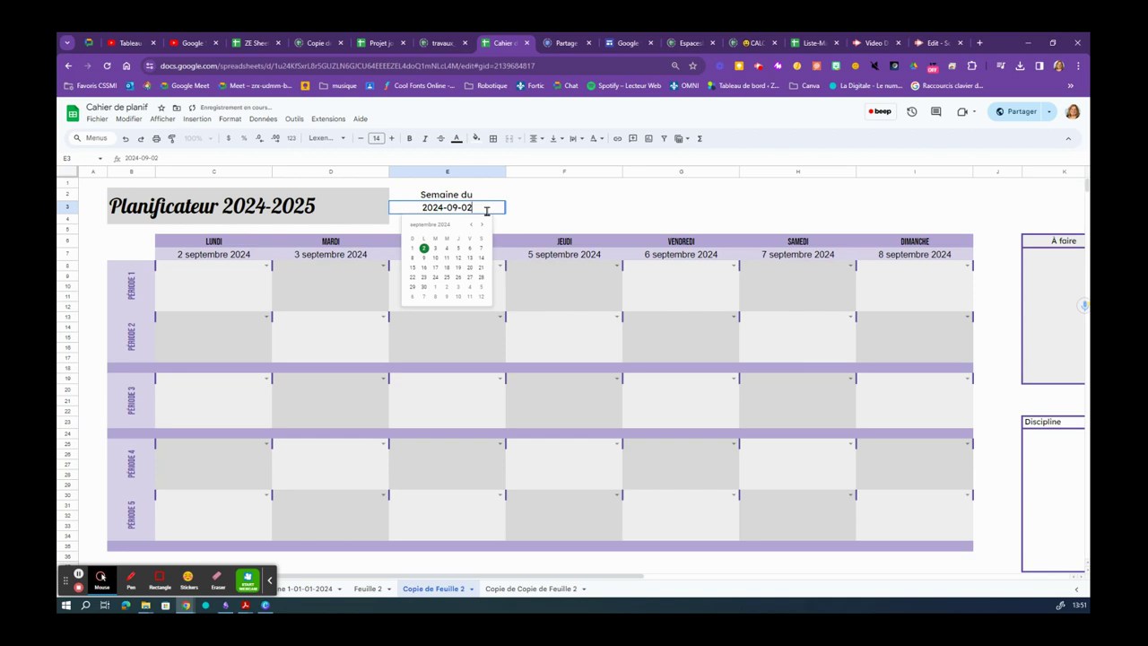
click(458, 257)
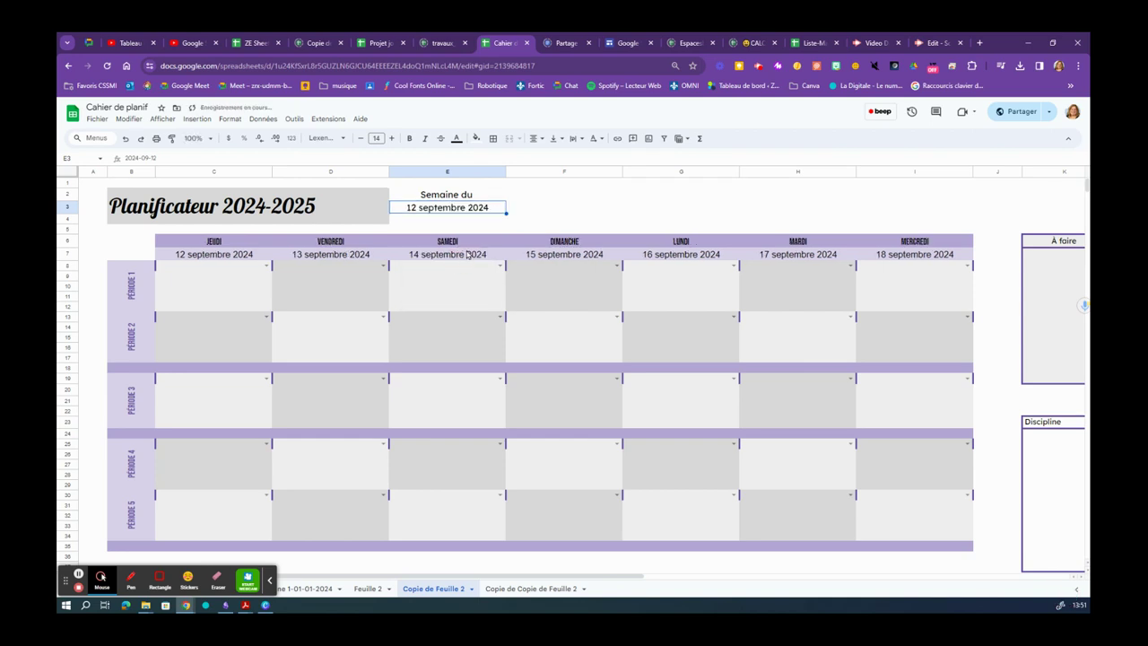
double_click(488, 211)
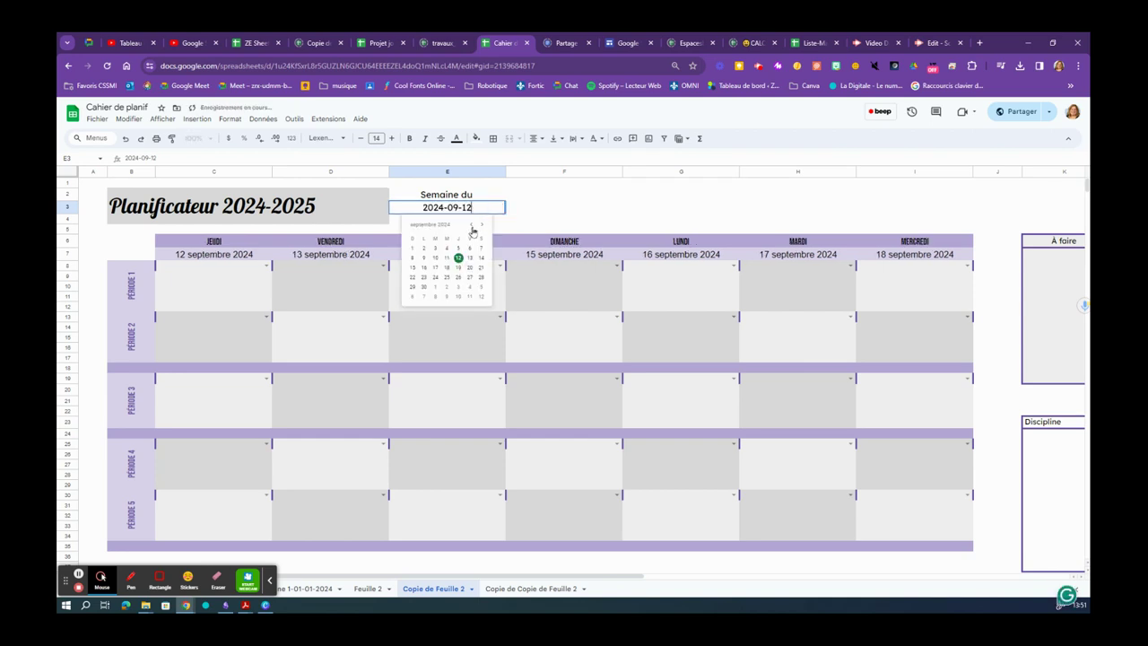
click(425, 250)
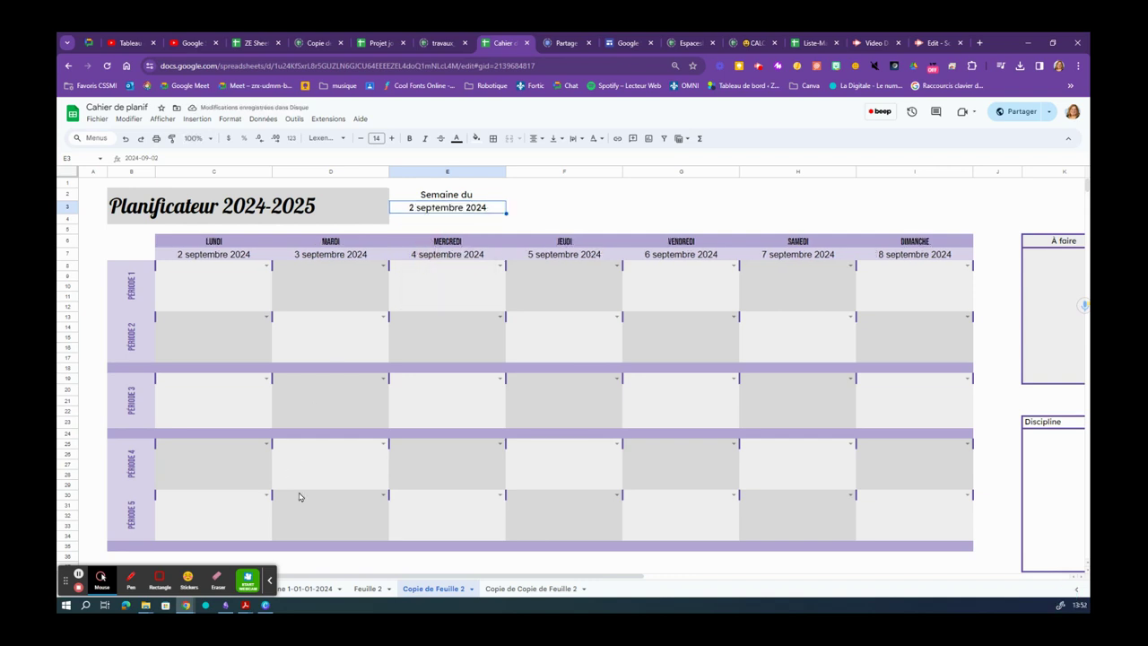
click(510, 591)
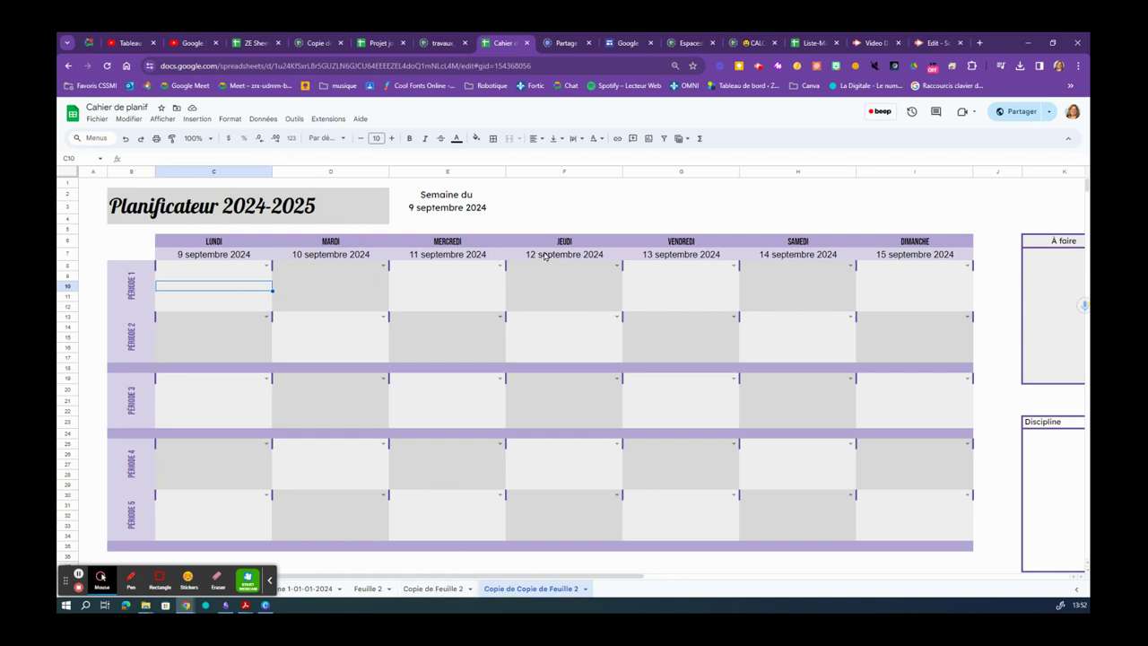
click(432, 589)
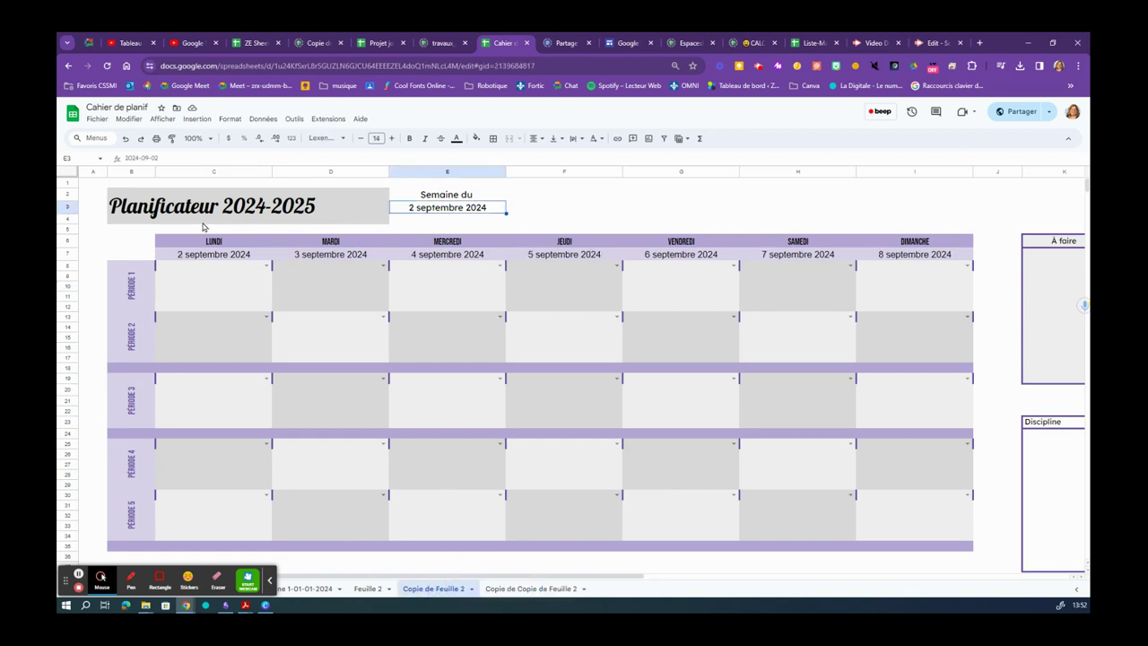